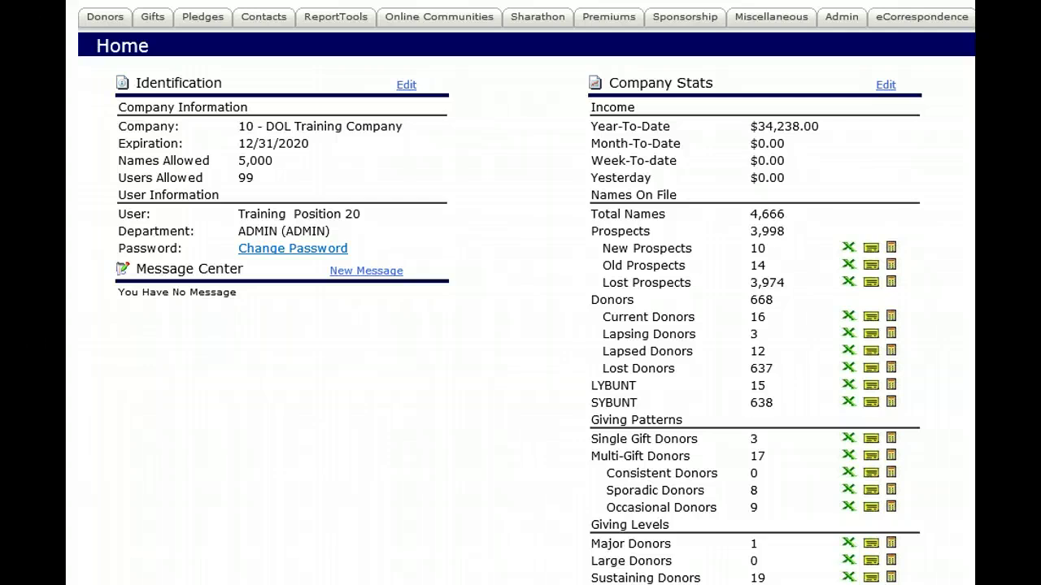
# - Open the Company Information form in the administration area and go to the company name
pyautogui.click(839, 24)
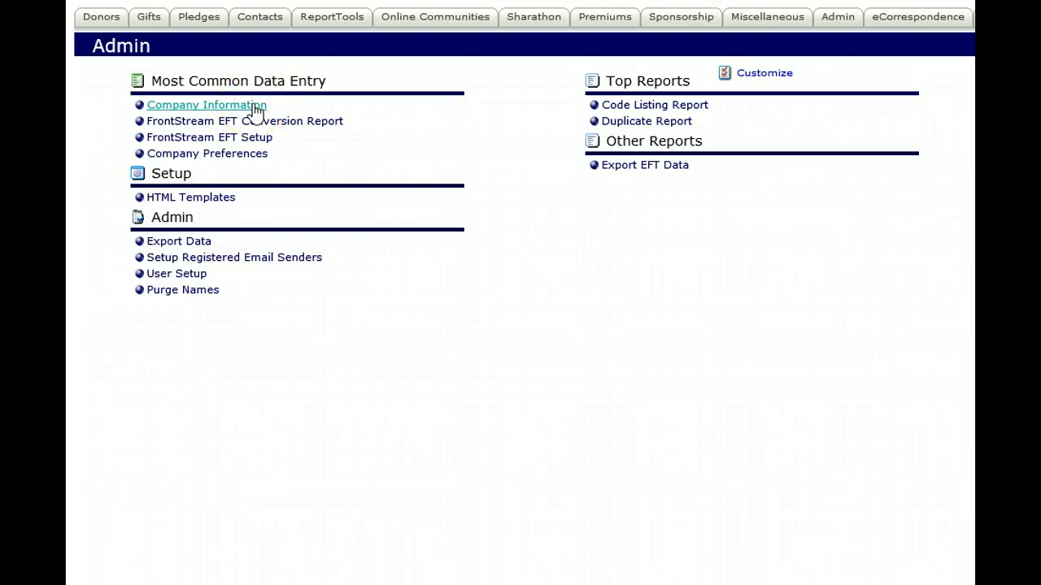
pyautogui.click(255, 106)
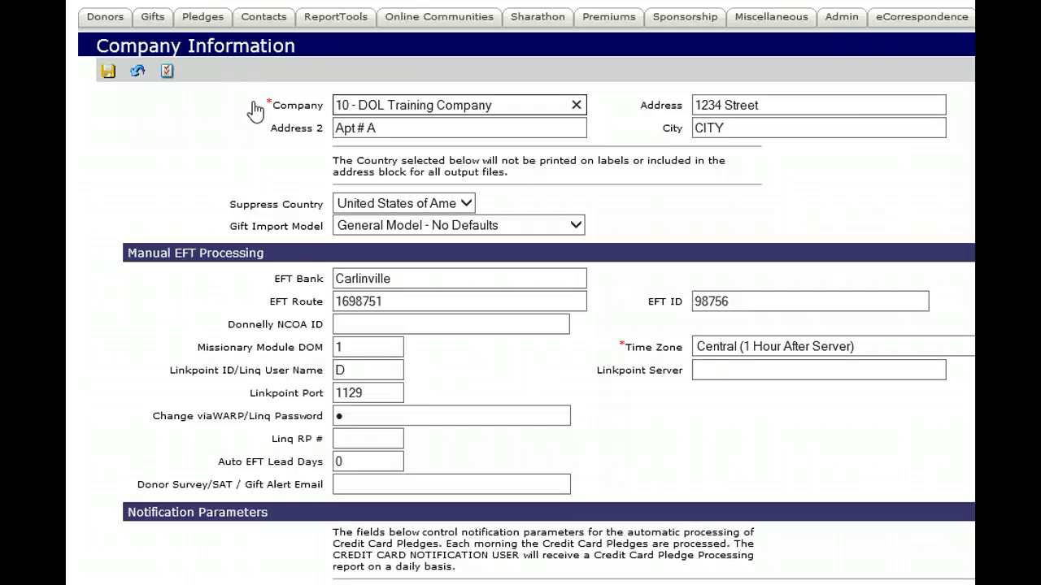
pyautogui.click(496, 105)
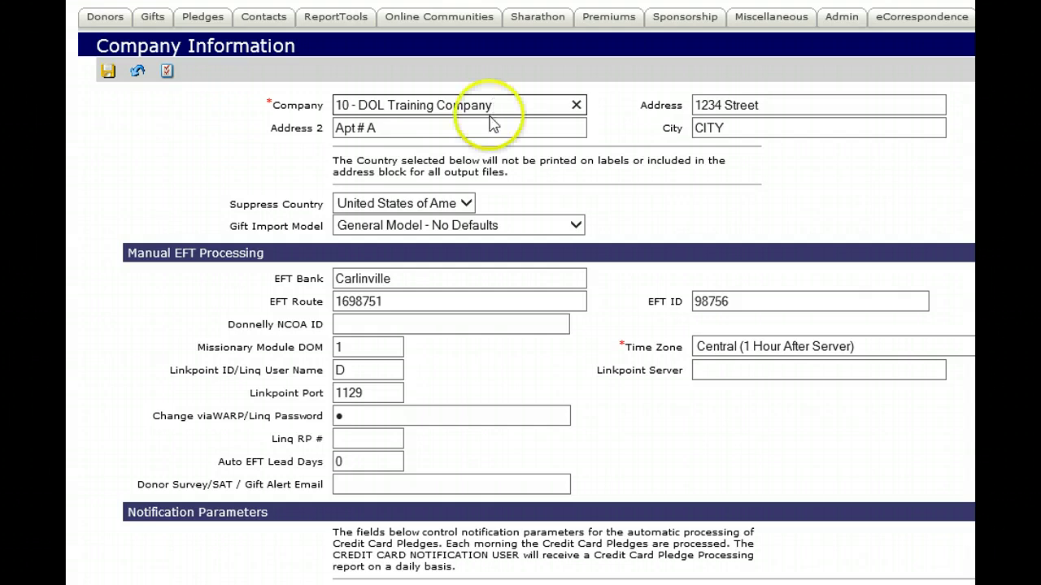
# - Examine the suppress country setting, the available gift import models and the manual EFT processing fields
pyautogui.click(488, 207)
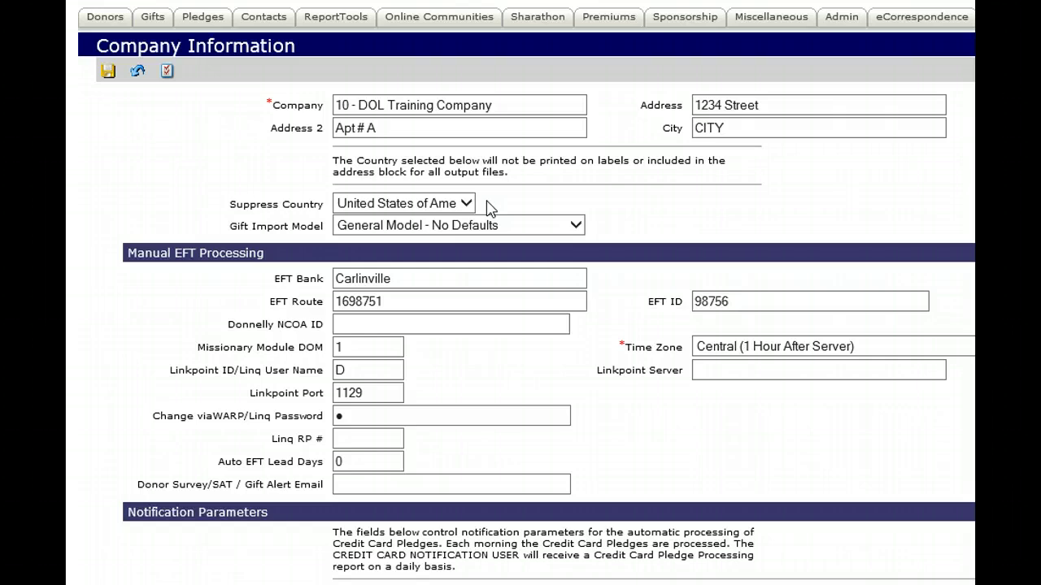
pyautogui.click(511, 225)
pyautogui.click(521, 230)
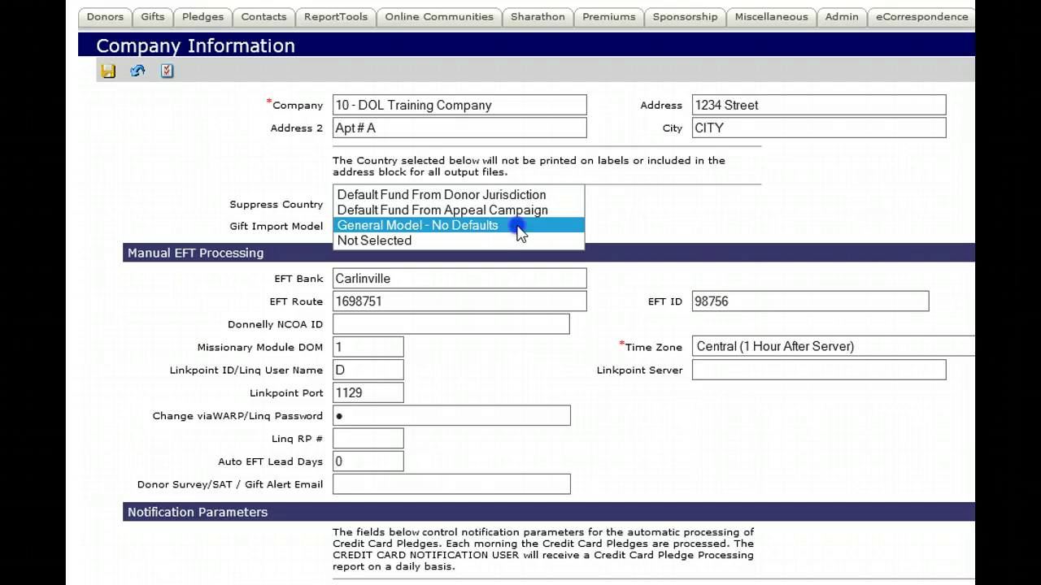
pyautogui.click(519, 229)
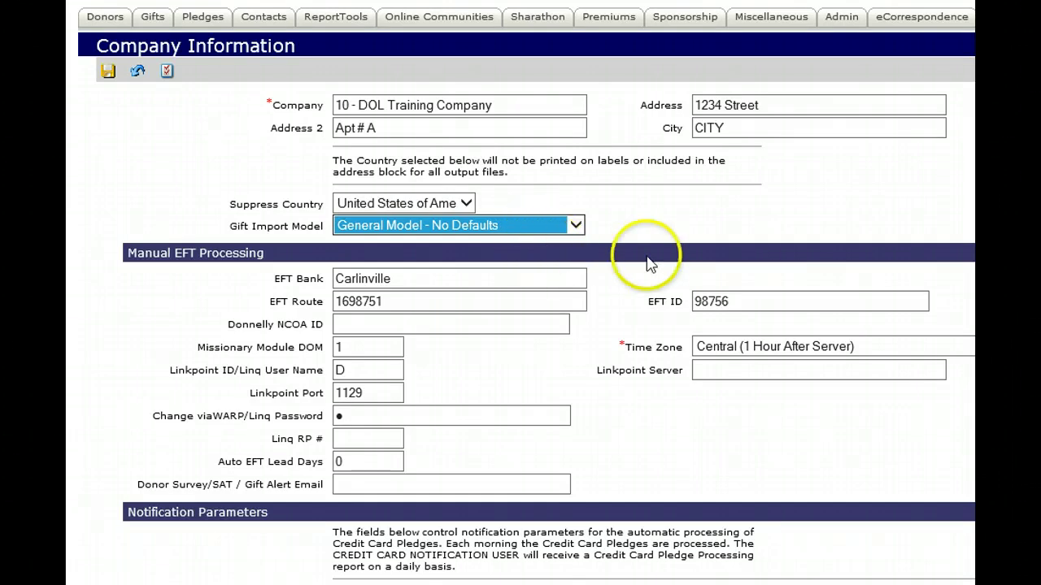
pyautogui.click(511, 325)
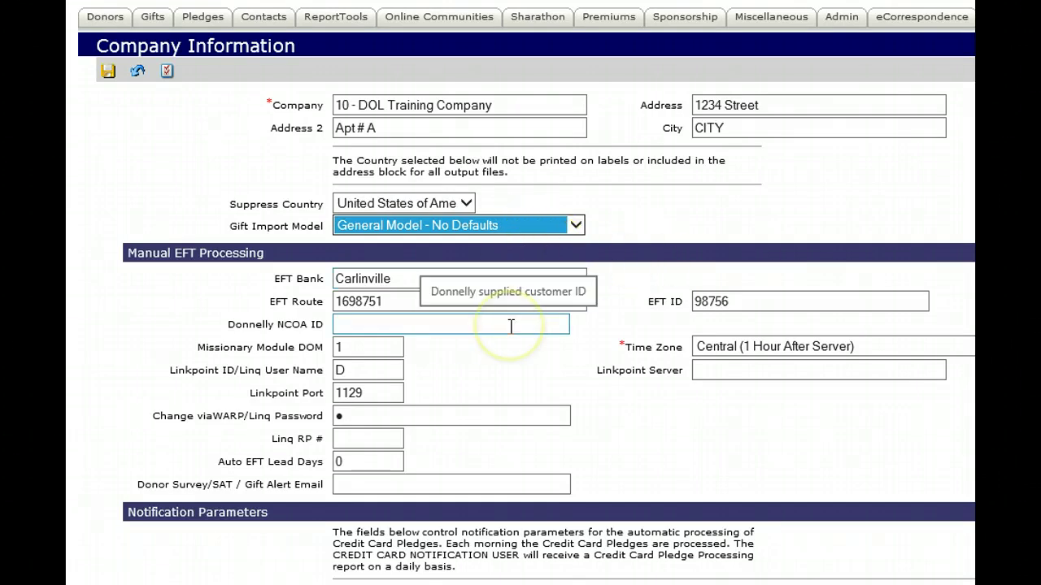
pyautogui.click(539, 339)
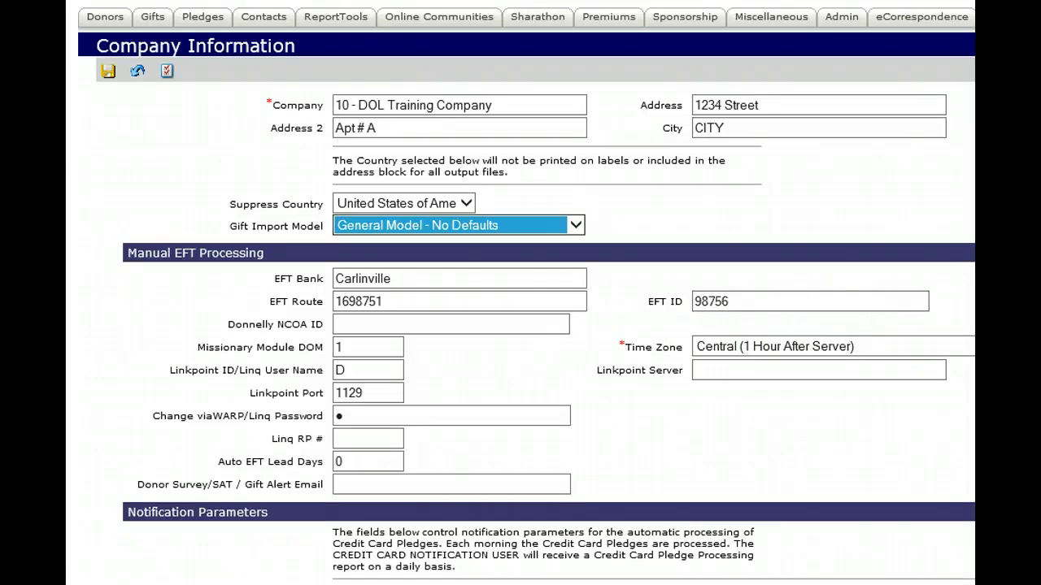
# - Try the Auto Swap / Alternate Addresses and Limit Missionary Name Editing options in the notification parameters, restoring each one
pyautogui.scroll(-6, 521, 325)
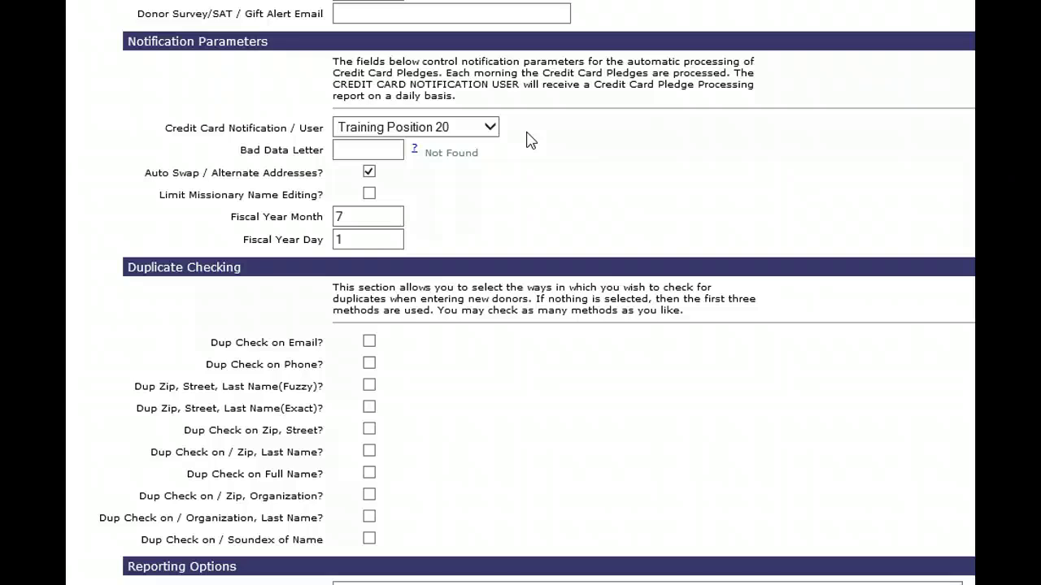
pyautogui.click(370, 151)
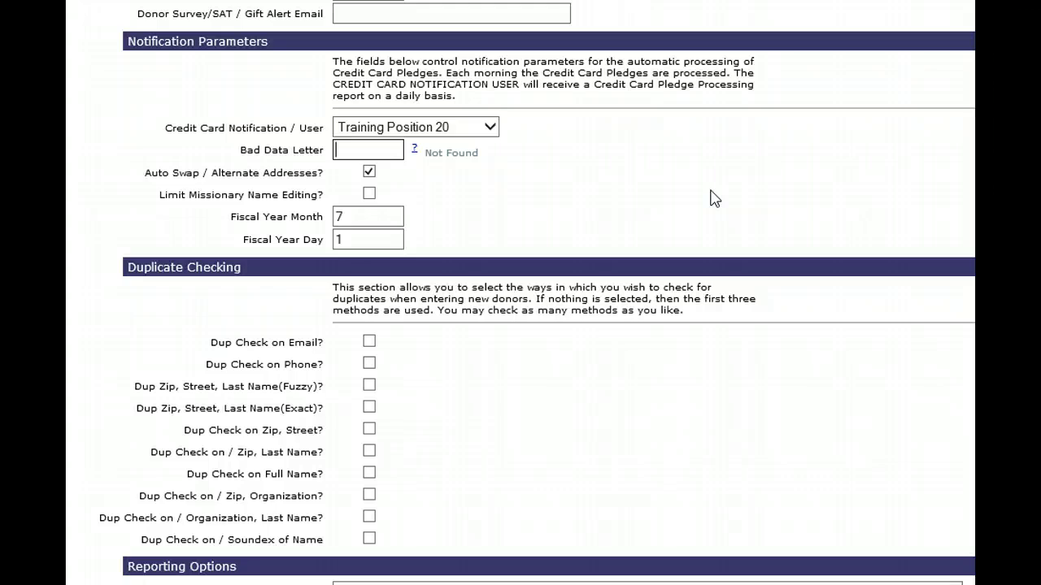
pyautogui.click(709, 202)
pyautogui.click(368, 172)
pyautogui.click(368, 173)
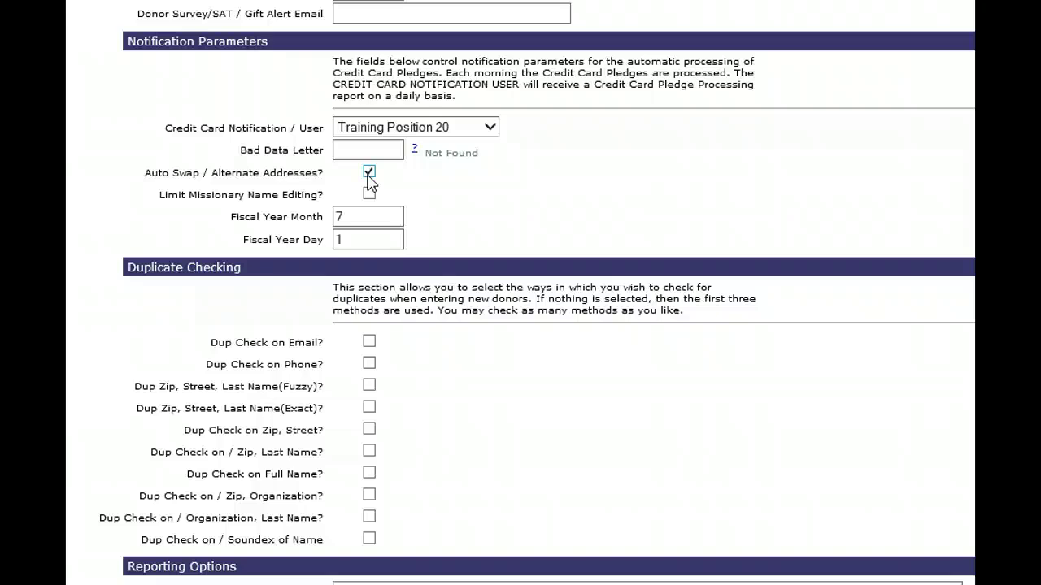
pyautogui.click(369, 195)
pyautogui.click(369, 196)
pyautogui.click(375, 213)
# - Enable duplicate checking on email, trying the phone check but leaving it off
pyautogui.click(226, 273)
pyautogui.click(370, 343)
pyautogui.click(370, 364)
pyautogui.click(430, 365)
pyautogui.click(386, 374)
pyautogui.click(368, 364)
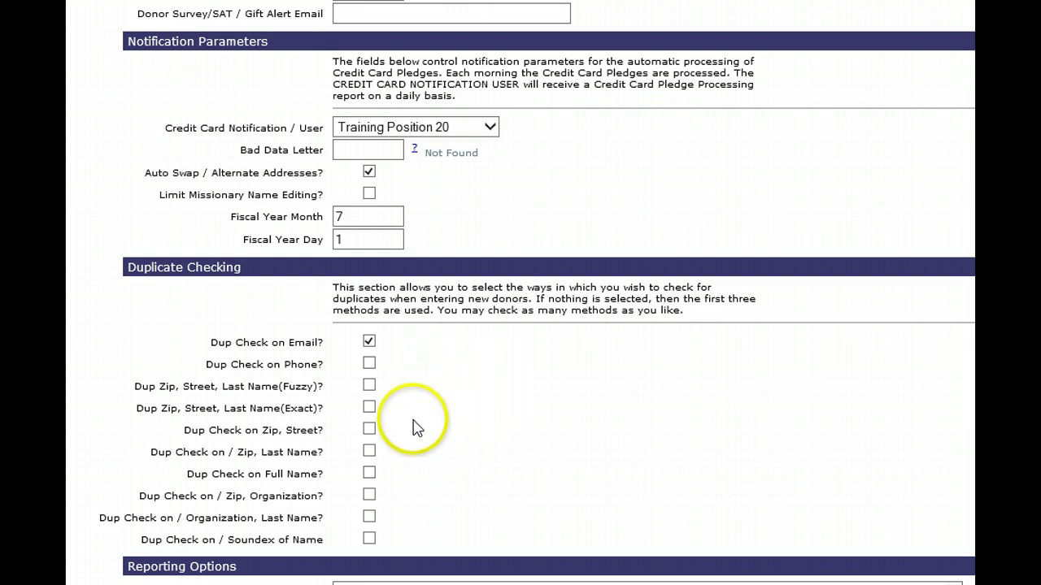
# - Enable duplicate checking on fuzzy zip, street and last name and on Soundex of name, leaving the exact match off
pyautogui.click(370, 409)
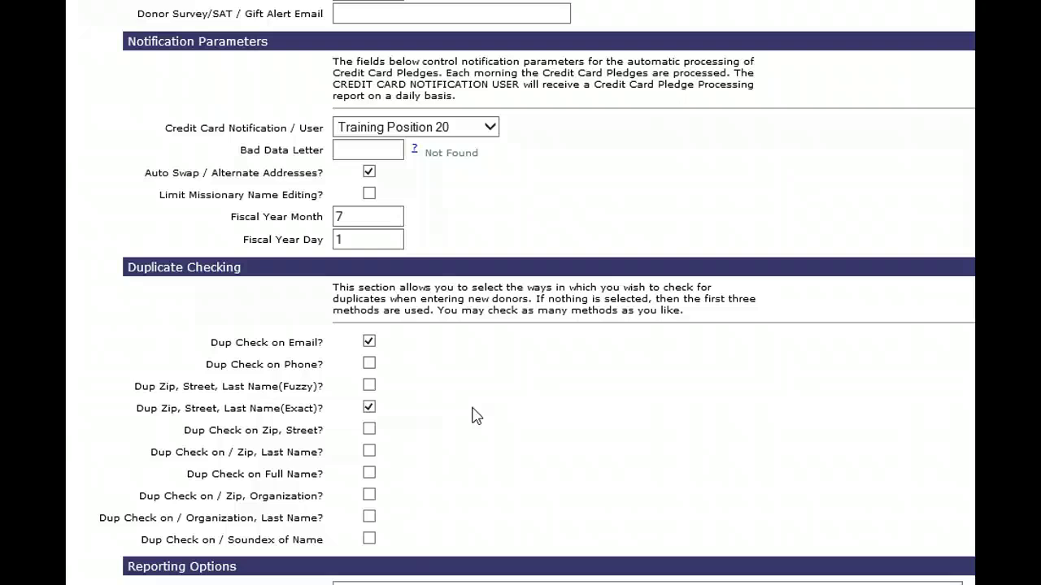
pyautogui.click(369, 385)
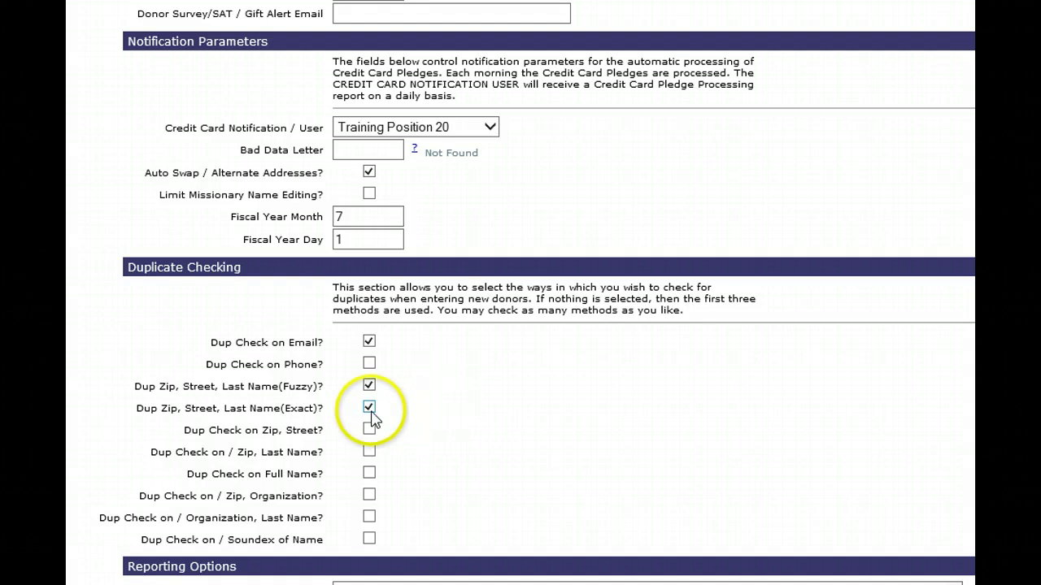
pyautogui.click(370, 411)
pyautogui.click(487, 429)
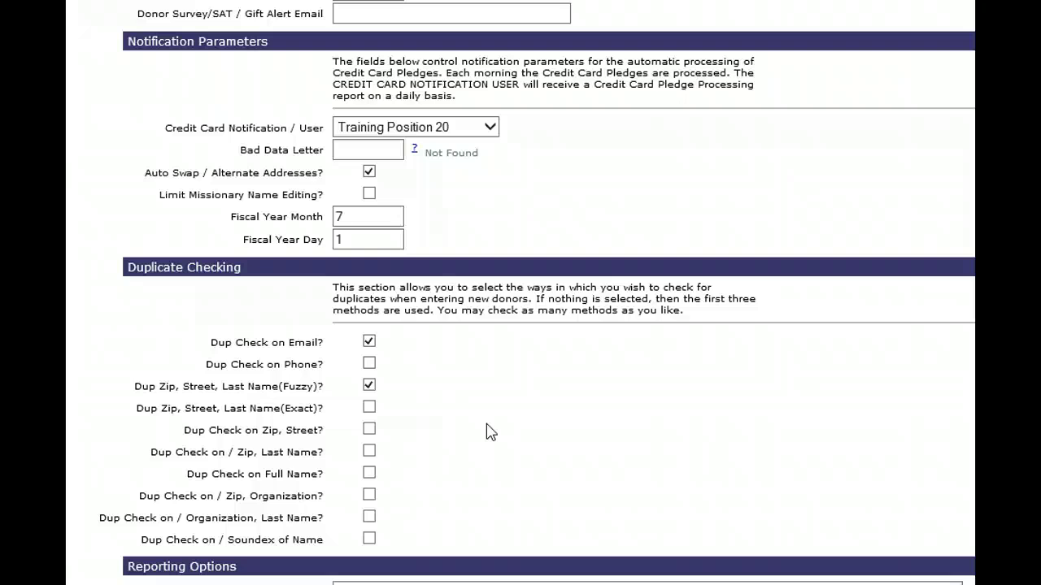
pyautogui.click(369, 539)
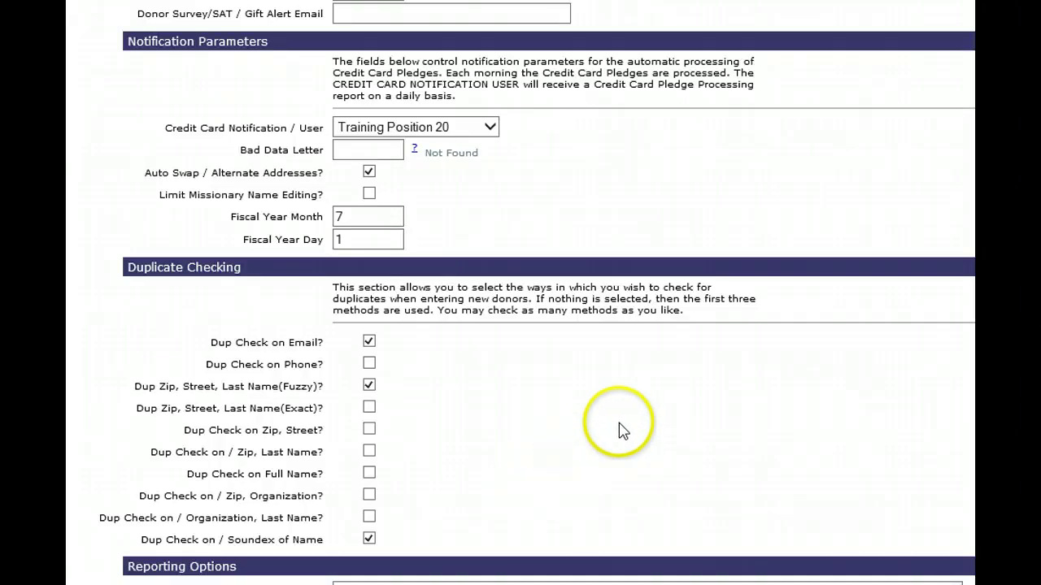
# - Try the Hide Mass Email and Mass Email ALL options in the reporting options, restoring both
pyautogui.scroll(-5, 520, 325)
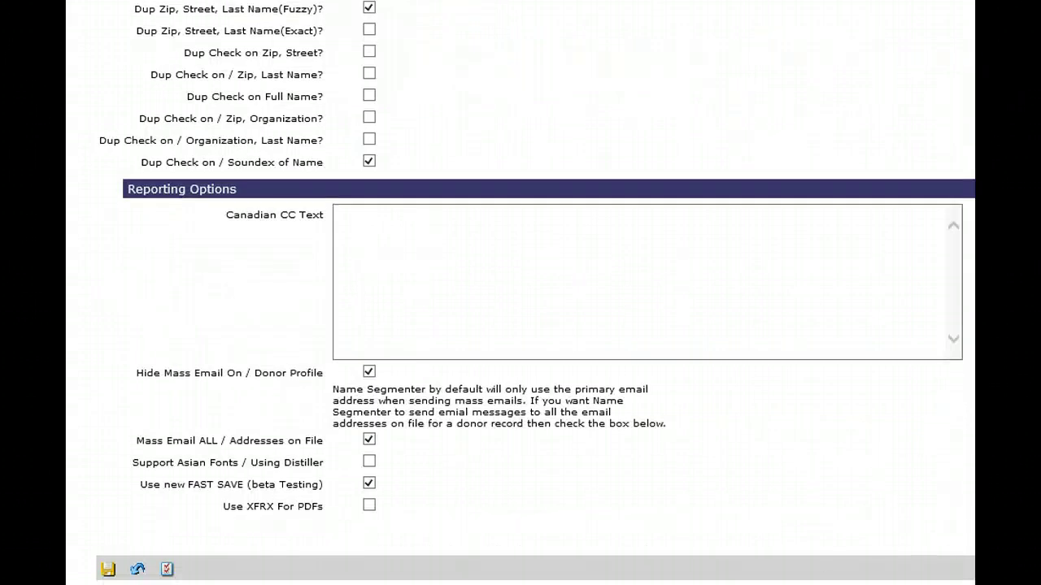
pyautogui.click(552, 314)
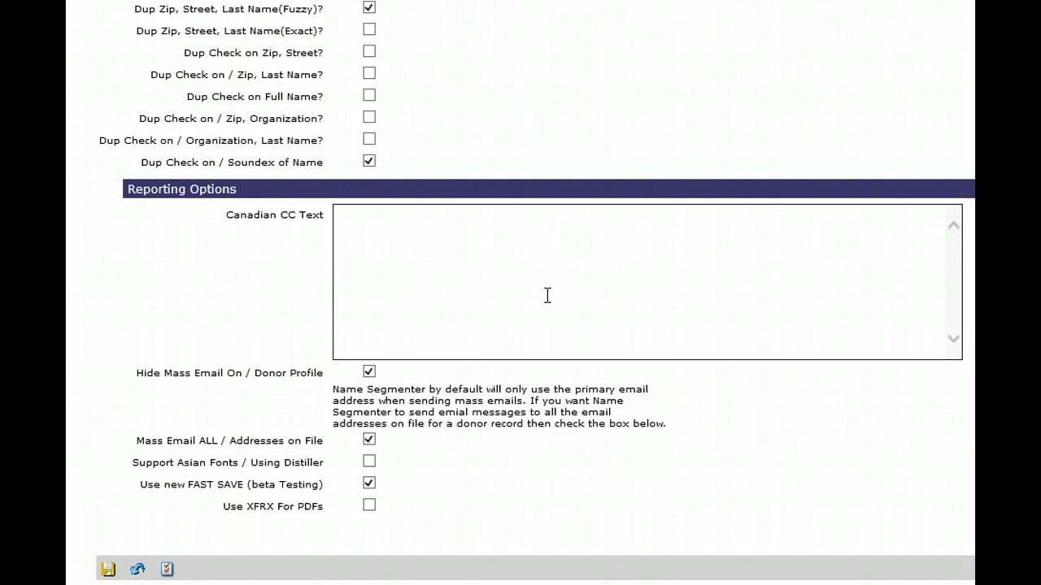
pyautogui.click(369, 373)
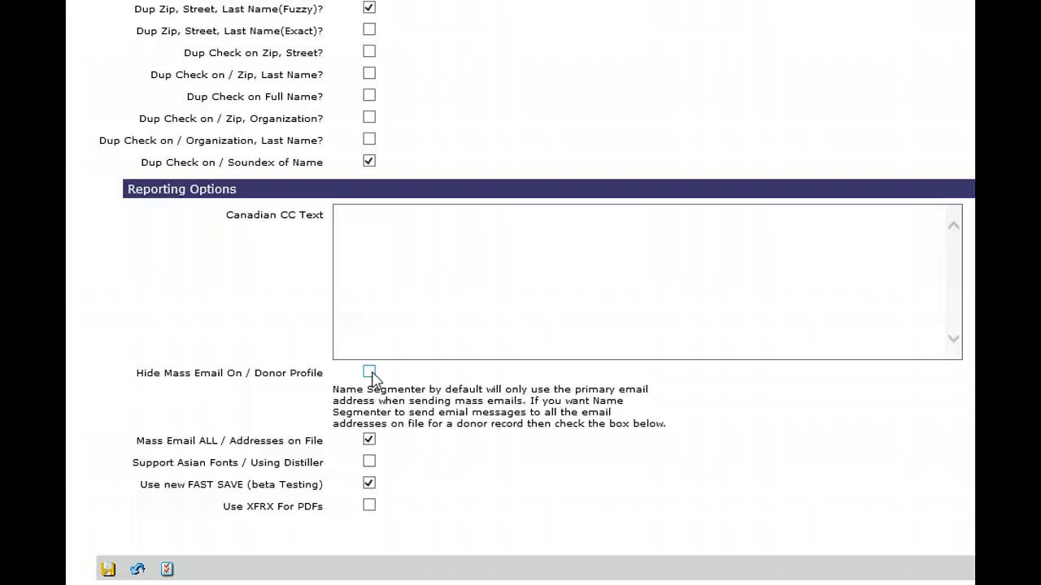
pyautogui.click(369, 372)
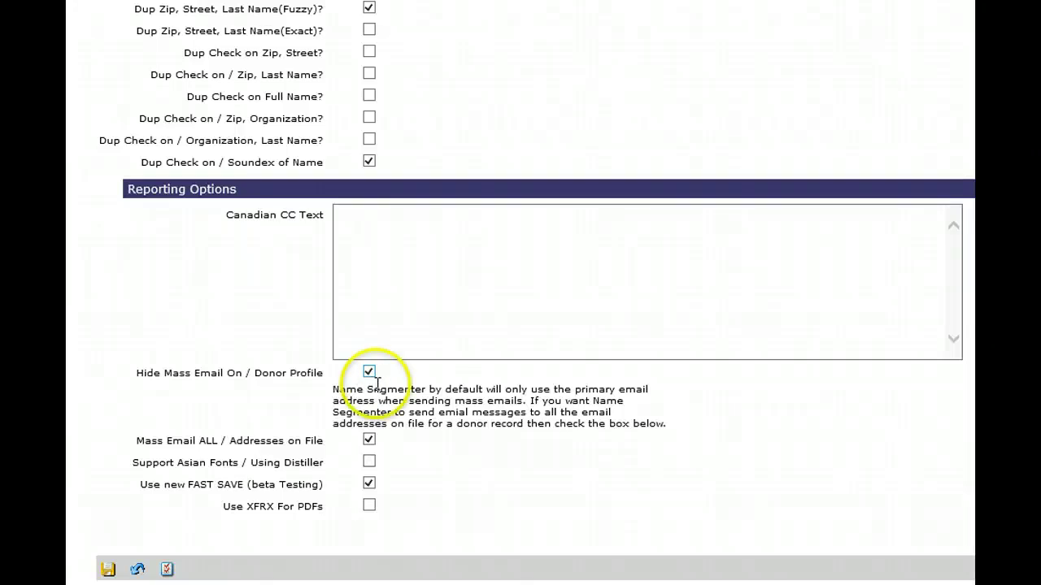
pyautogui.click(370, 441)
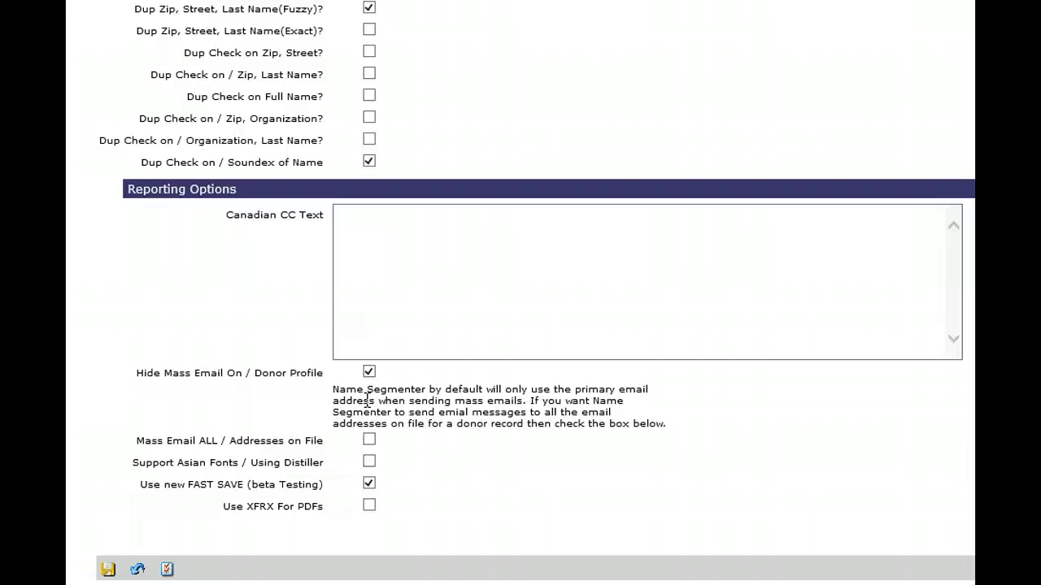
pyautogui.click(369, 439)
# - Return to the administration area and open the company preferences
pyautogui.scroll(8, 520, 293)
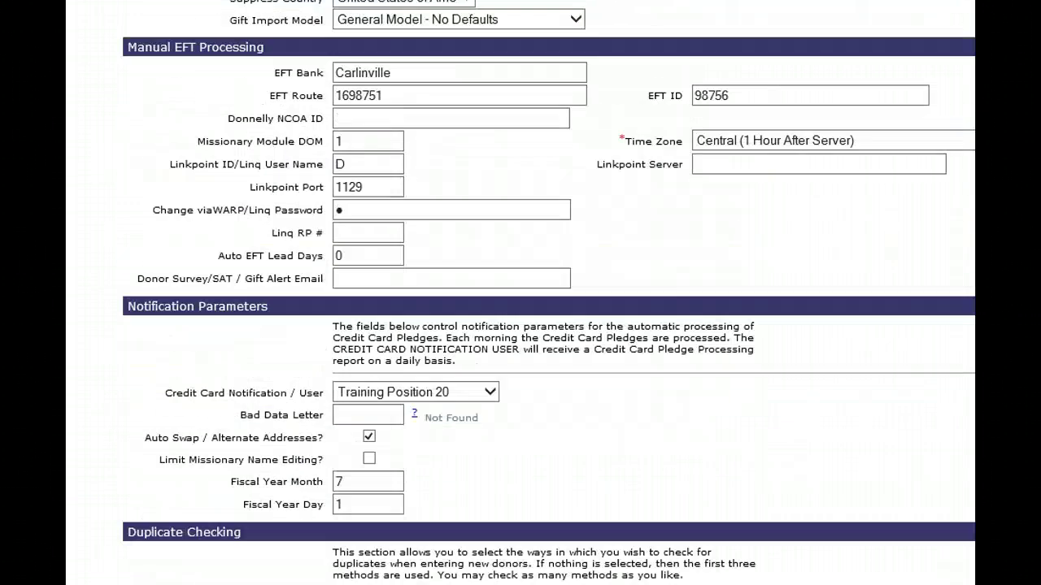
pyautogui.scroll(3, 521, 292)
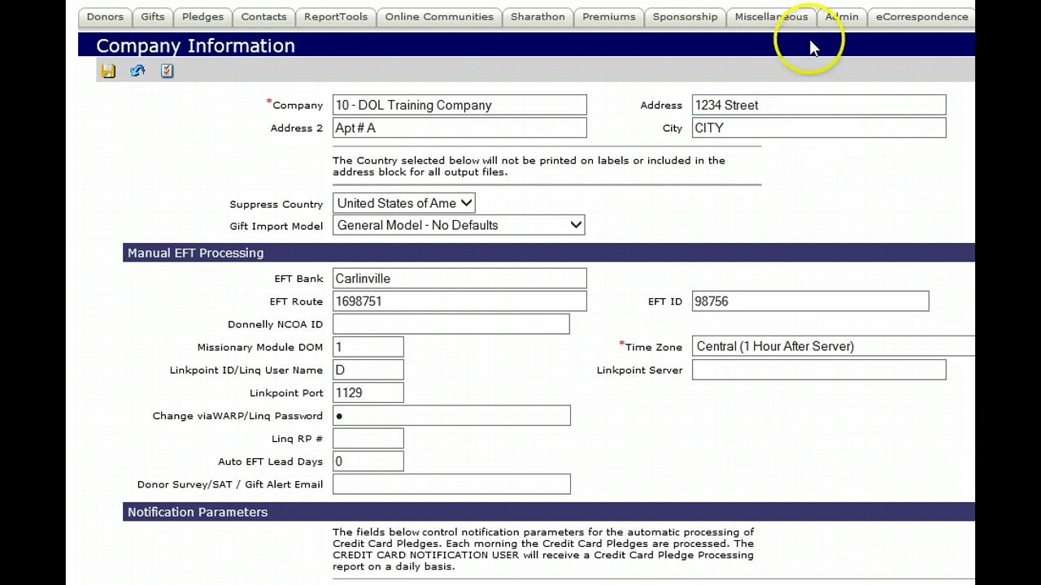
pyautogui.click(839, 17)
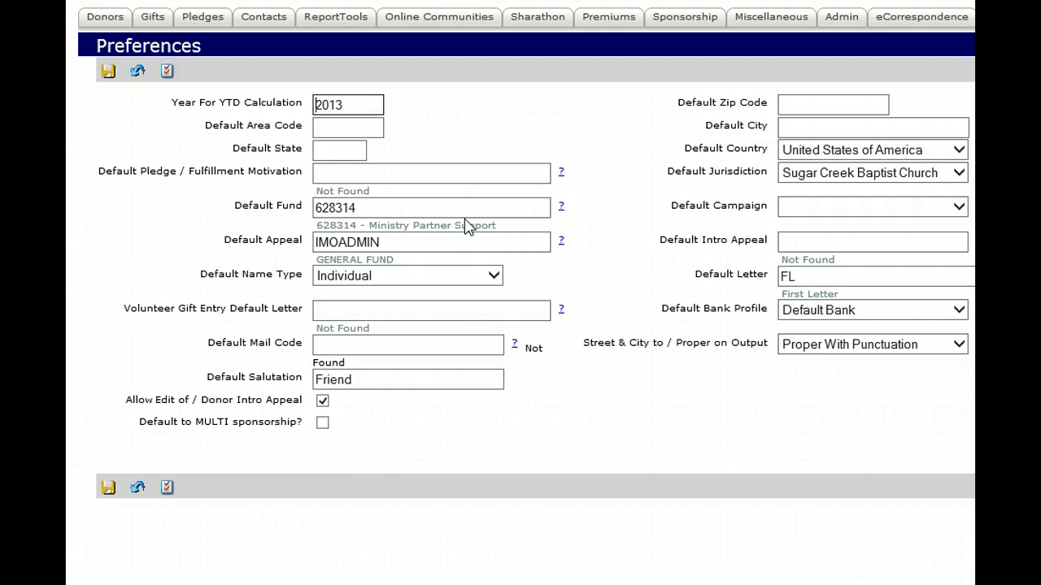
# - Examine the default state and the year used for the YTD calculation in the preferences
pyautogui.click(350, 147)
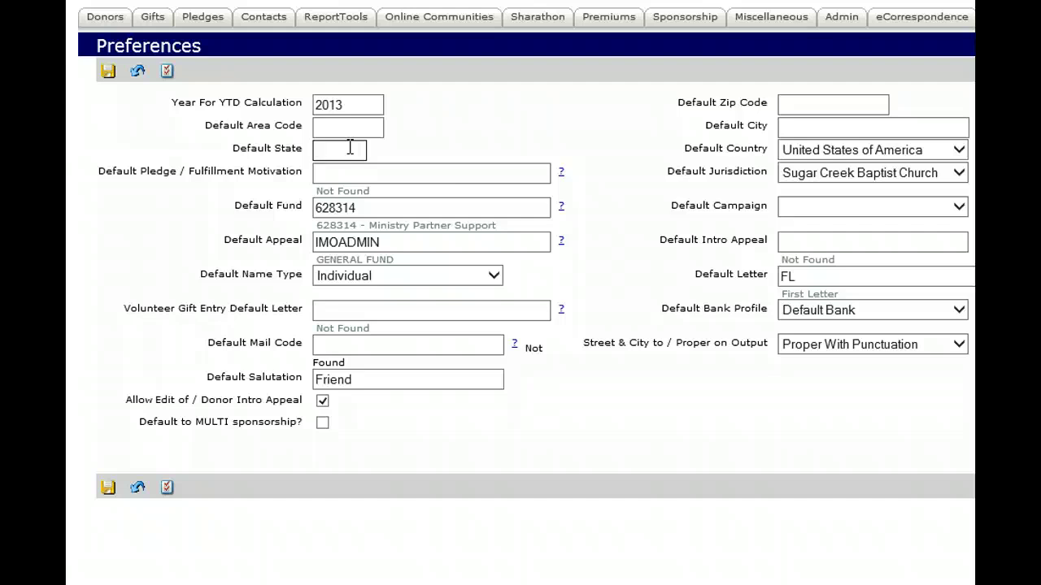
pyautogui.click(351, 148)
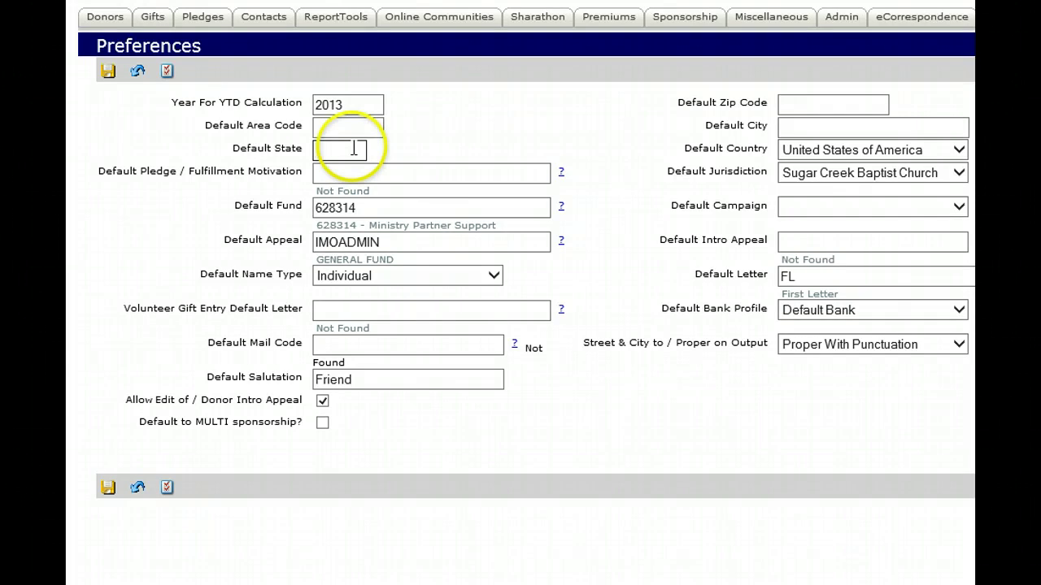
pyautogui.click(353, 101)
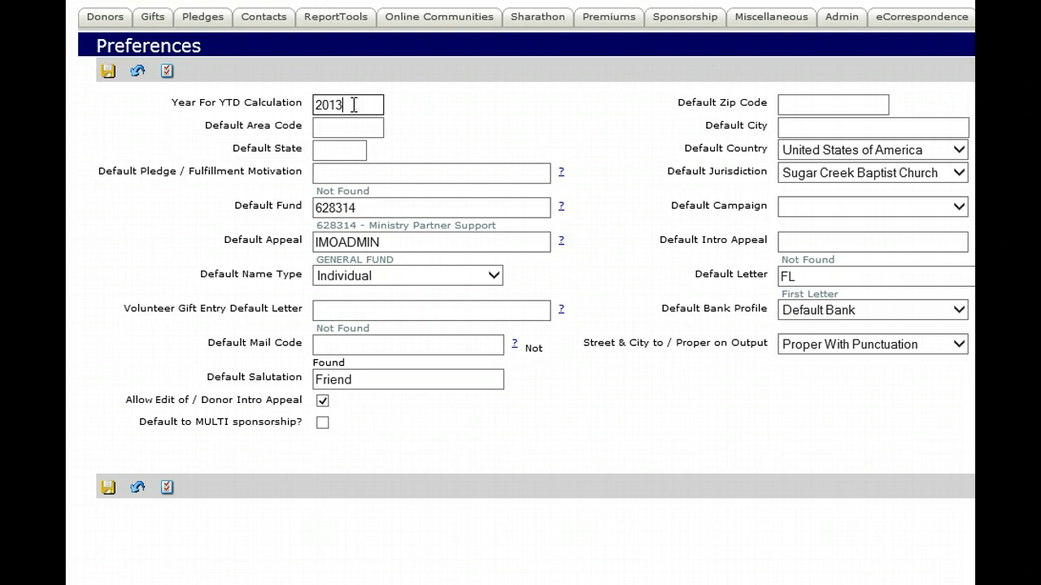
pyautogui.click(474, 116)
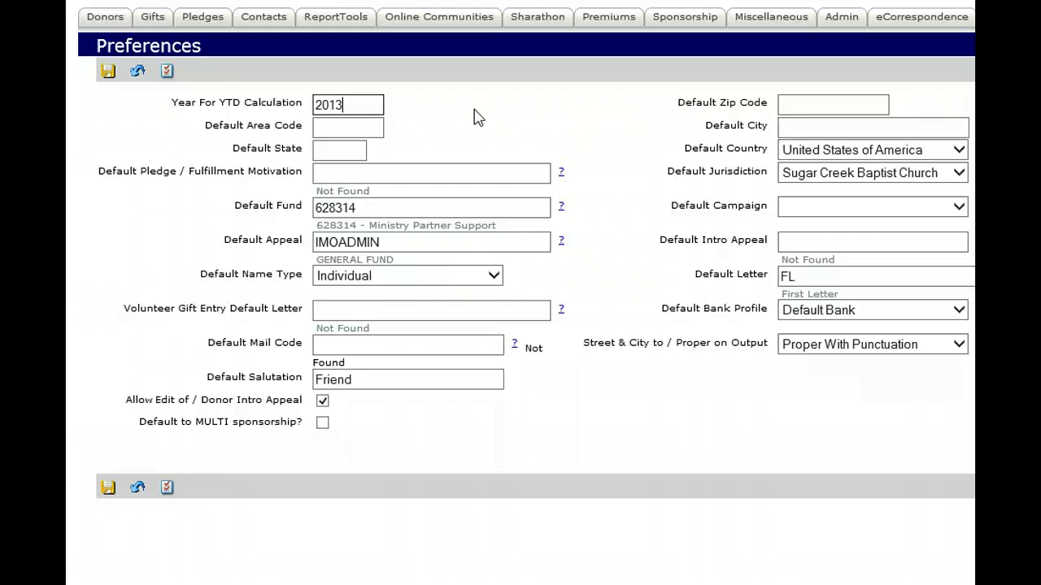
# - Try the donor intro appeal editing and MULTI sponsorship default options, restoring both
pyautogui.click(323, 401)
pyautogui.click(324, 402)
pyautogui.click(326, 428)
pyautogui.click(366, 434)
pyautogui.click(322, 423)
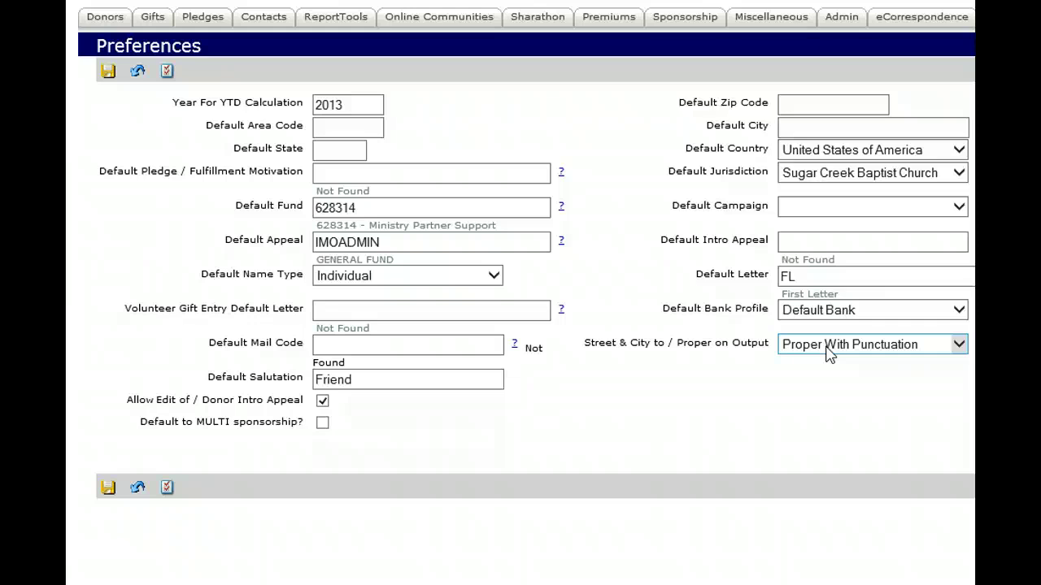
# - View the available output formats for street and city without choosing a different one
pyautogui.click(828, 351)
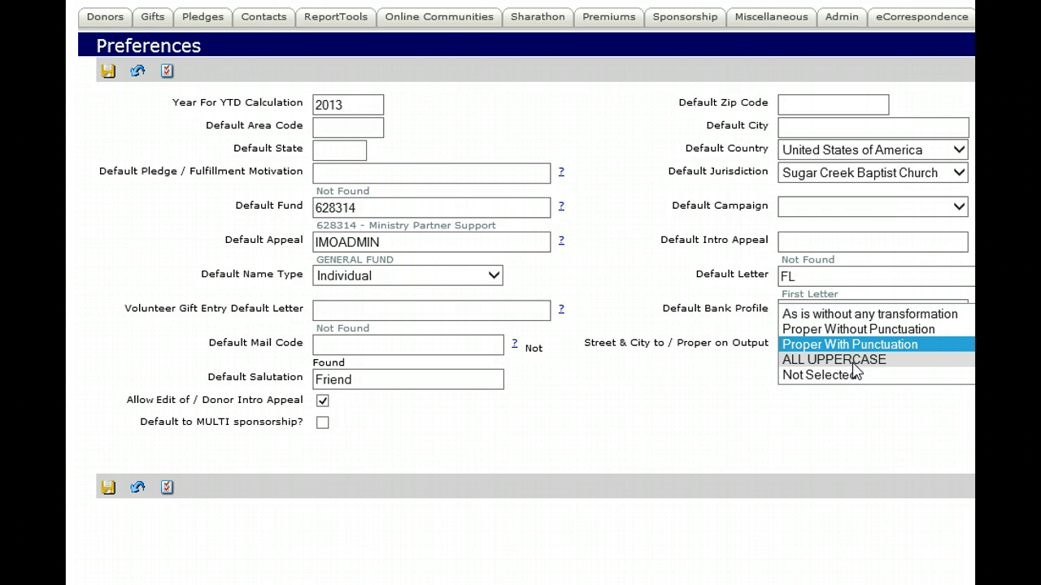
pyautogui.click(847, 420)
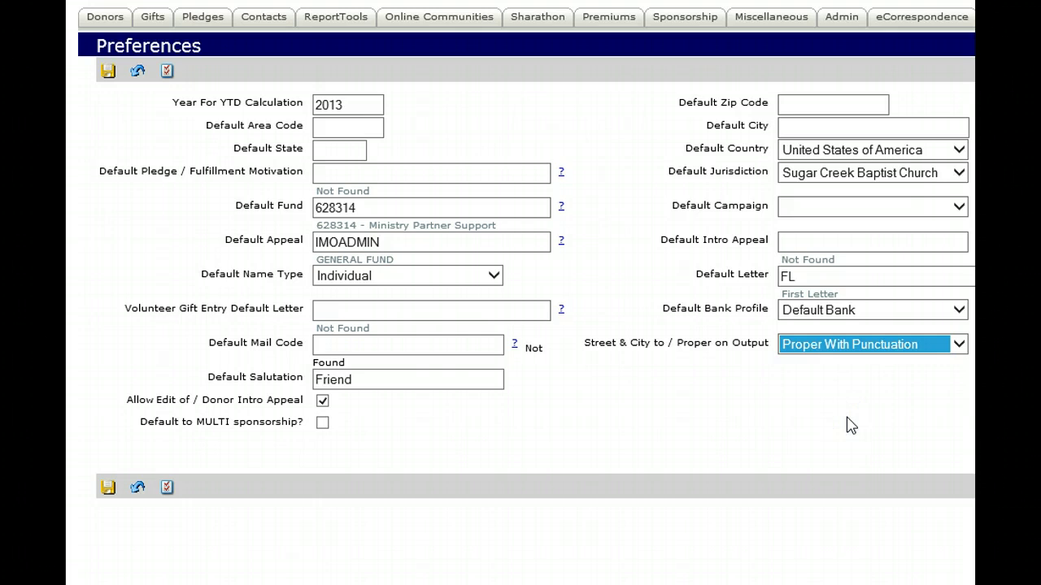